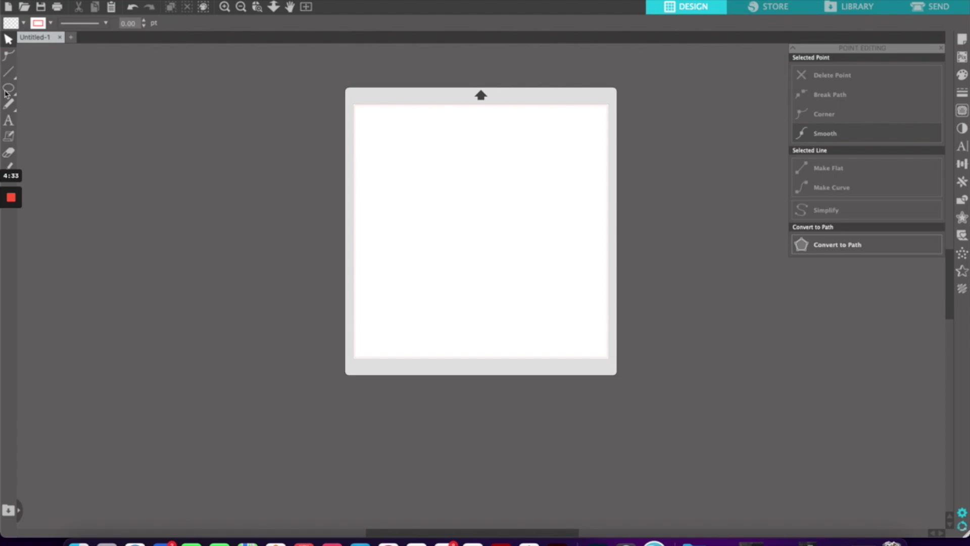
Draw a roughly 10-inch circle on the mat with no outline and a solid black fill.
click(7, 90)
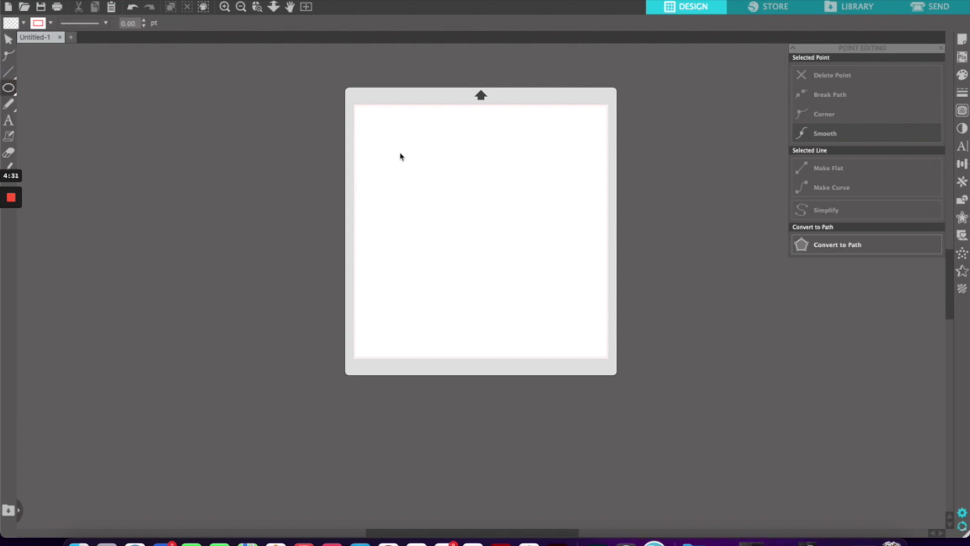
drag(380, 124, 599, 341)
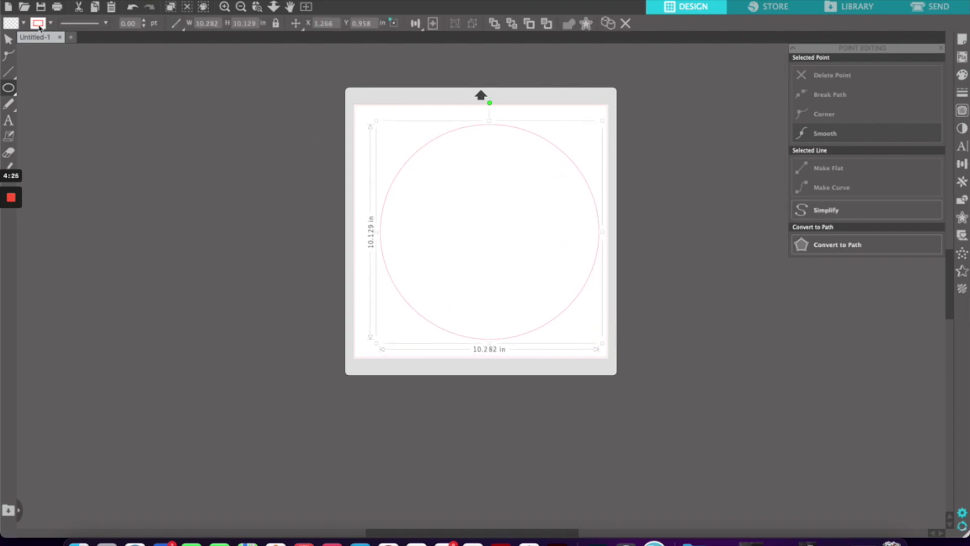
click(39, 23)
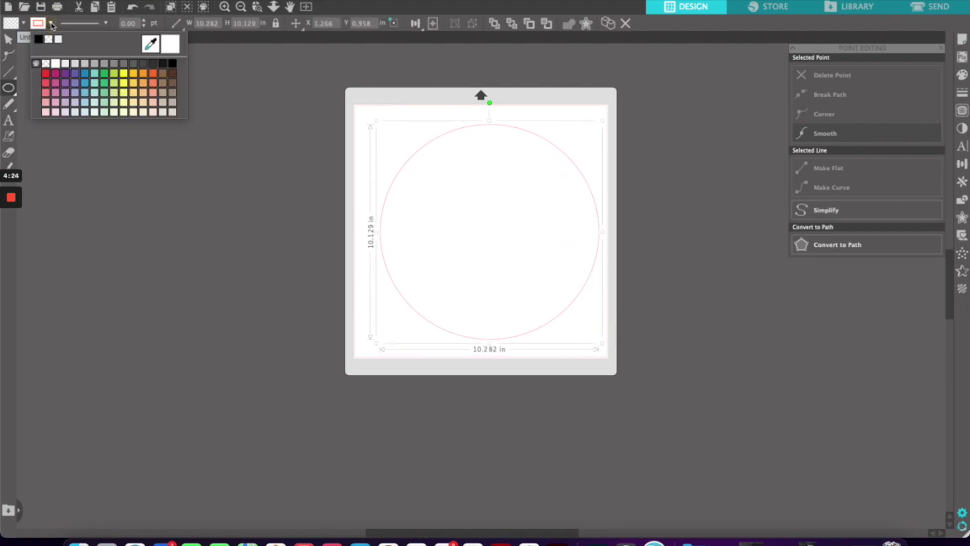
click(45, 64)
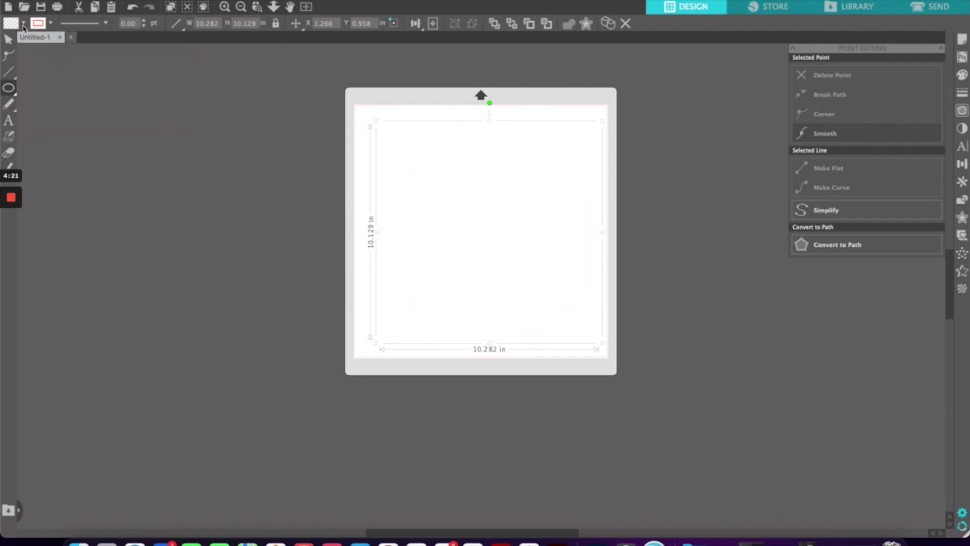
click(24, 24)
click(23, 23)
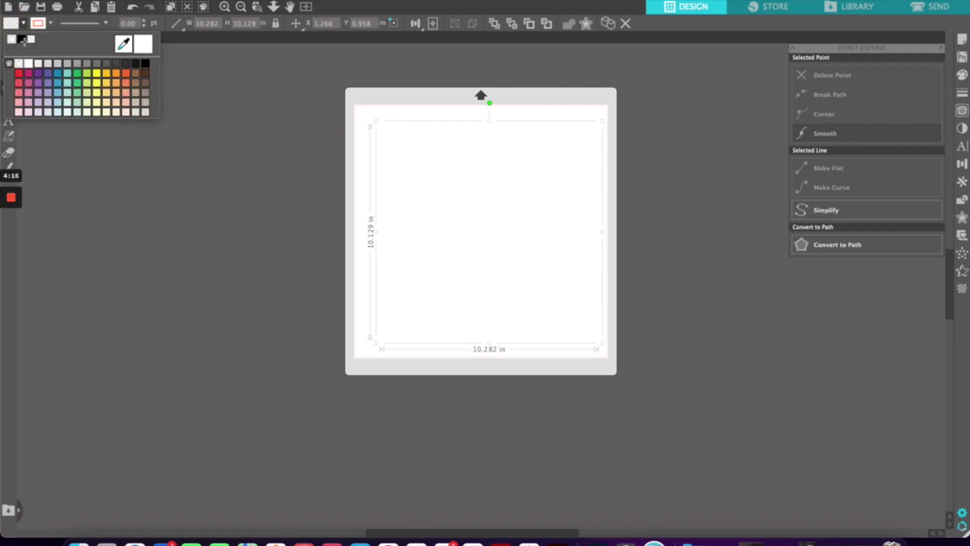
click(22, 39)
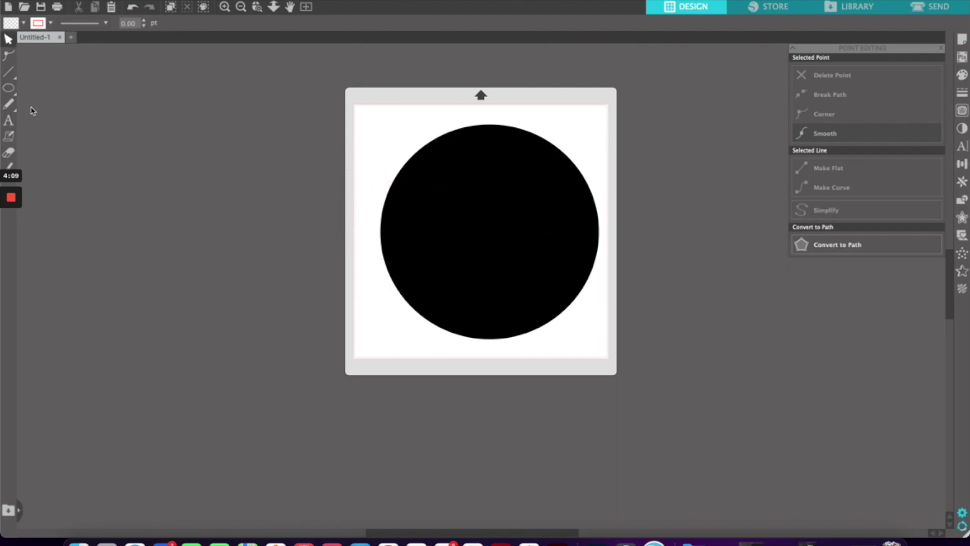
click(8, 88)
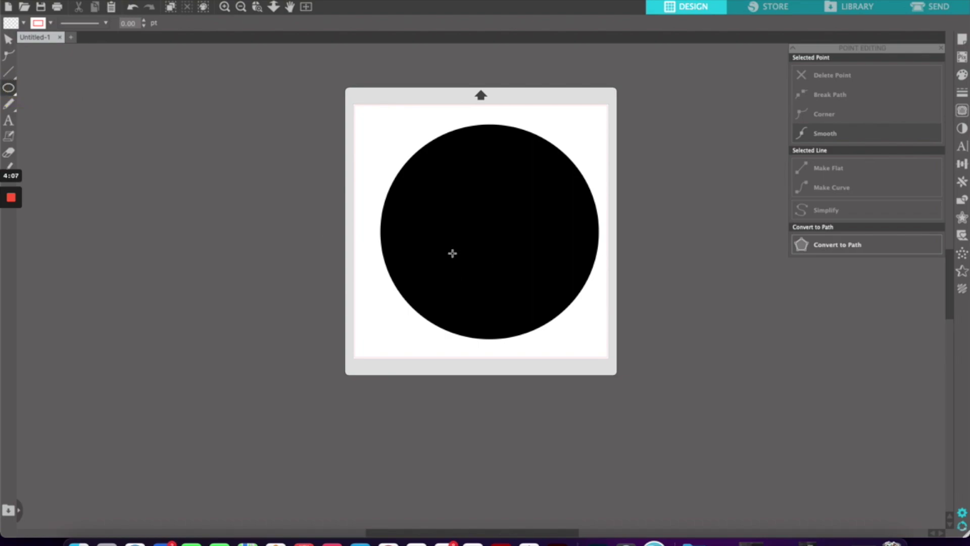
Draw a white-filled oval in the lower half of the black circle.
click(475, 283)
drag(481, 292, 541, 312)
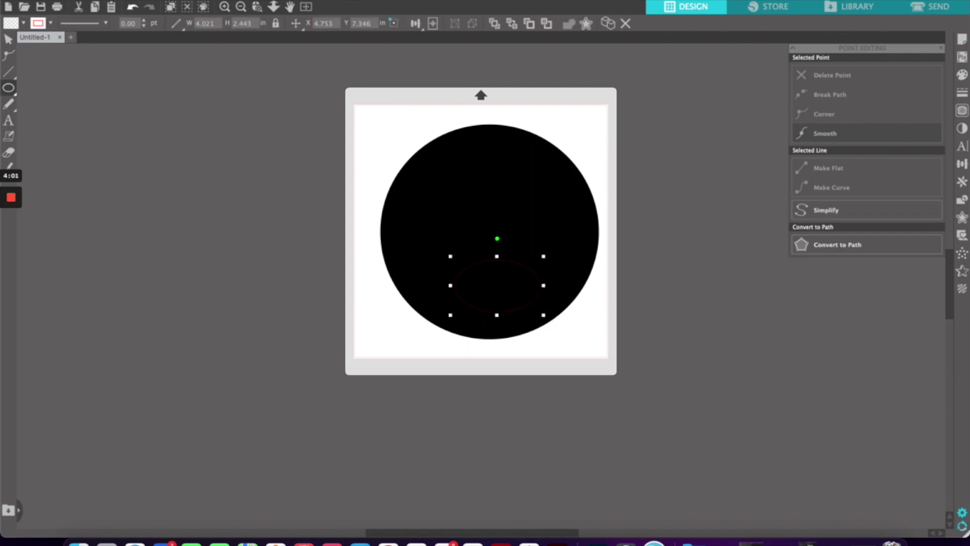
click(51, 23)
click(23, 23)
click(28, 64)
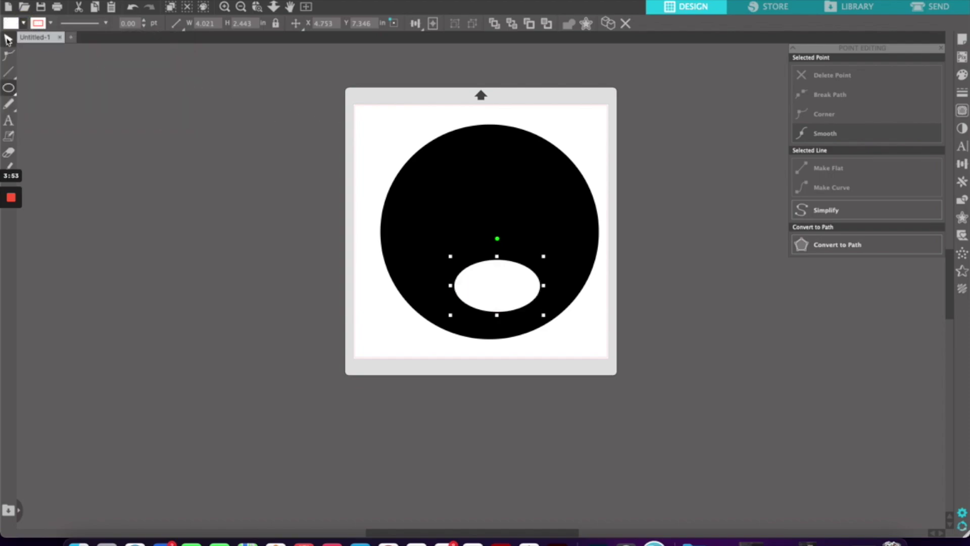
Nudge the white oval slightly left, then select it together with the circle.
click(8, 39)
click(113, 108)
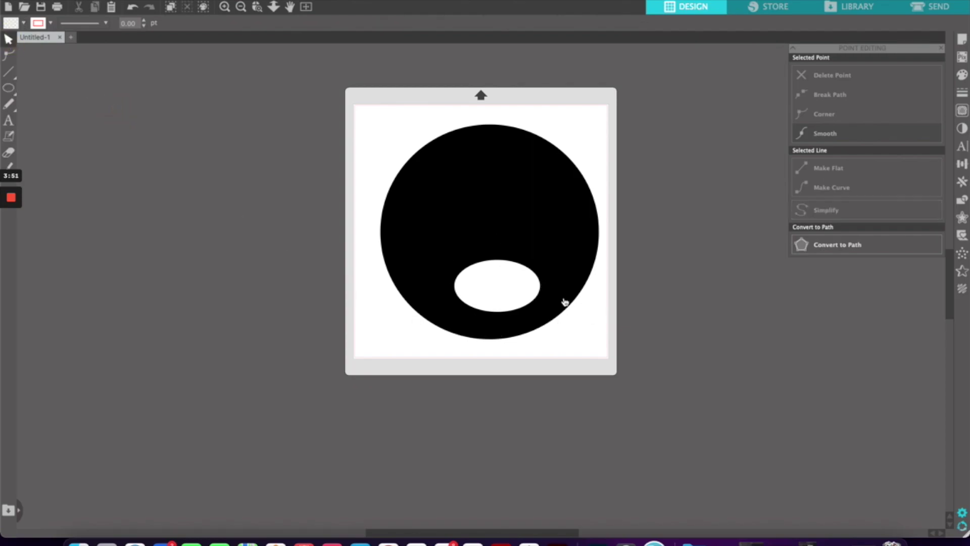
drag(512, 292, 506, 292)
click(566, 357)
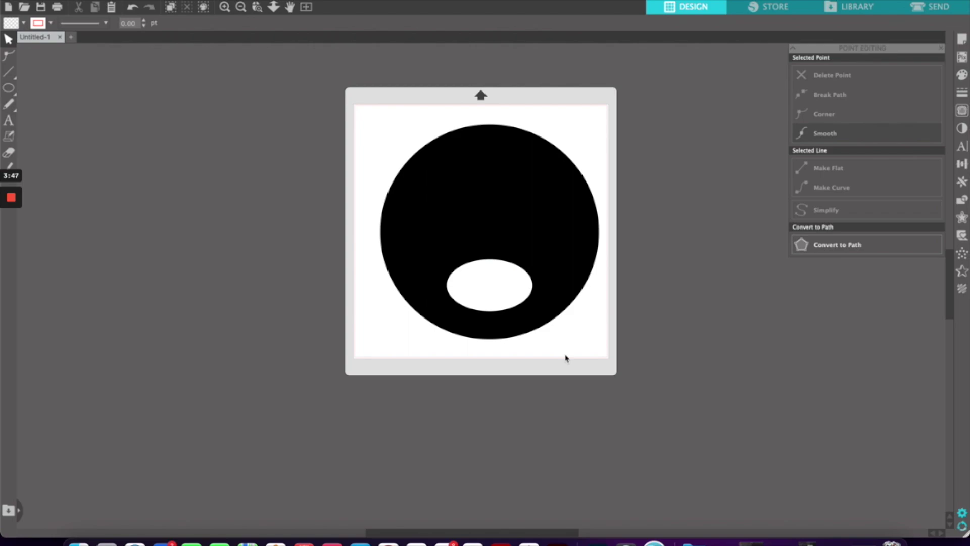
click(463, 339)
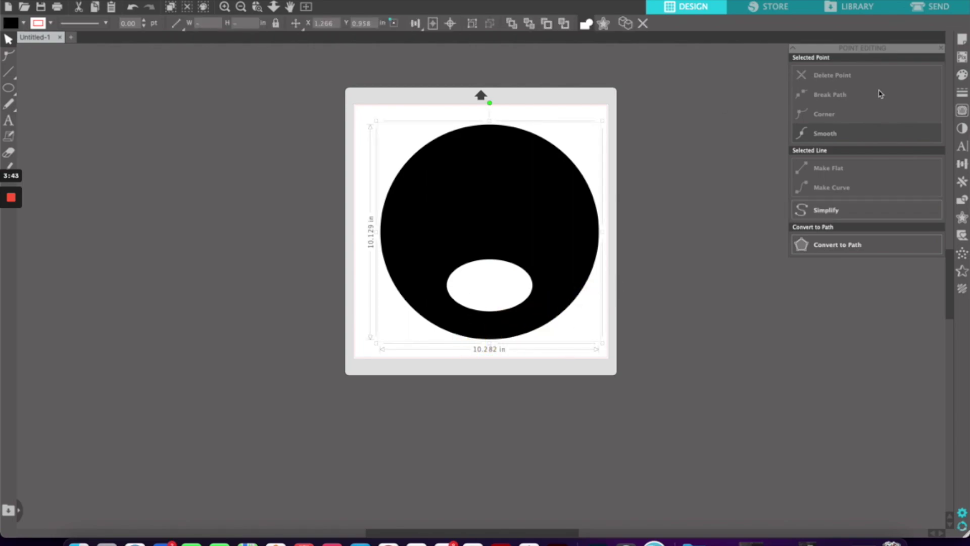
Subtract the oval from the circle to leave a hole, and re-centre the shape on the mat.
click(962, 201)
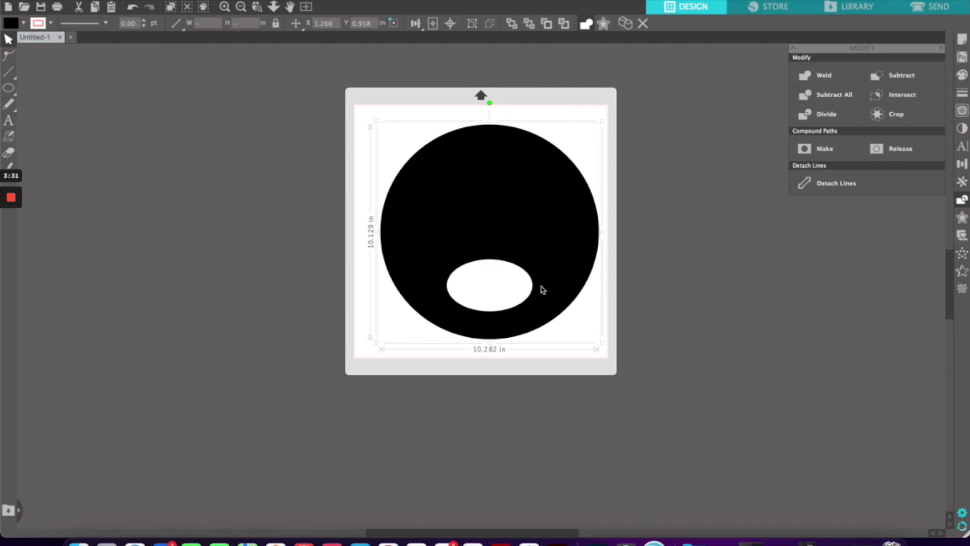
click(883, 79)
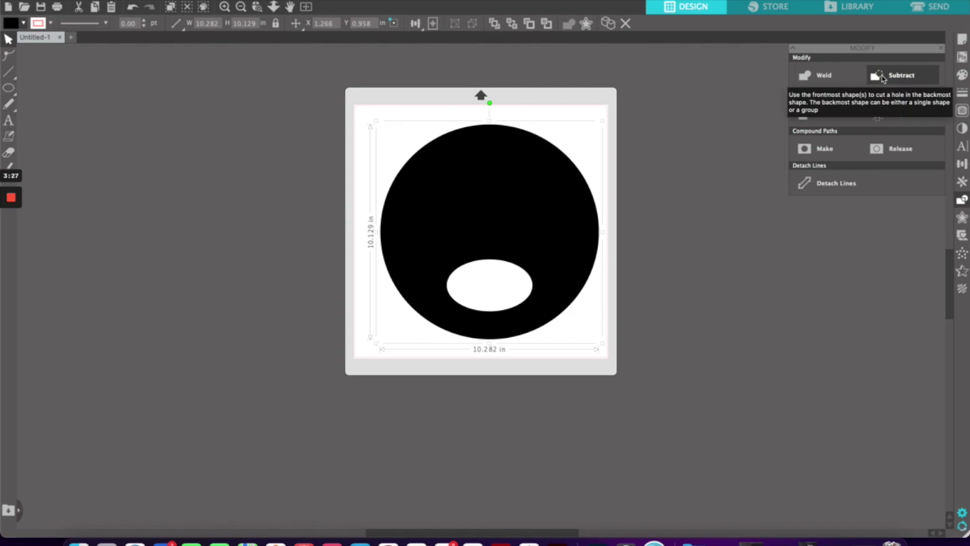
drag(538, 271, 395, 286)
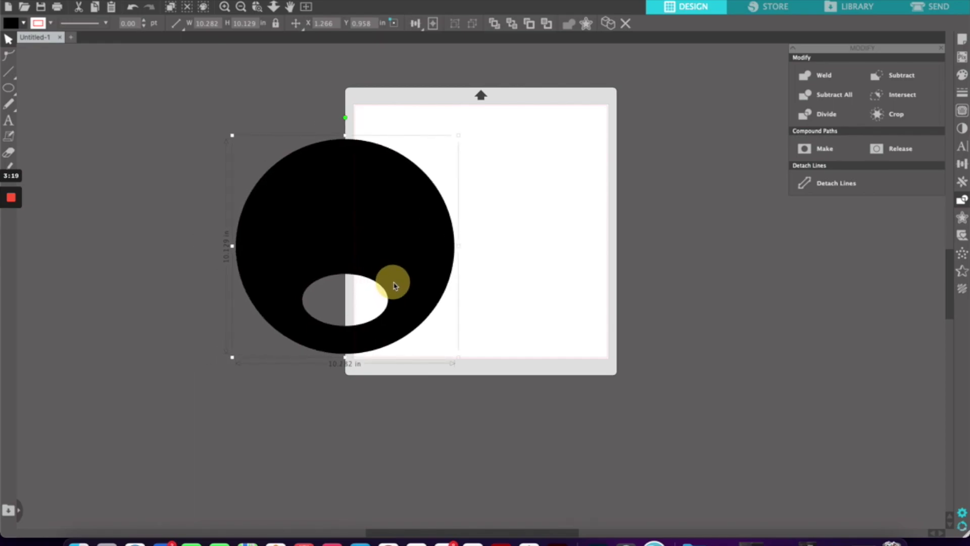
drag(395, 286, 529, 262)
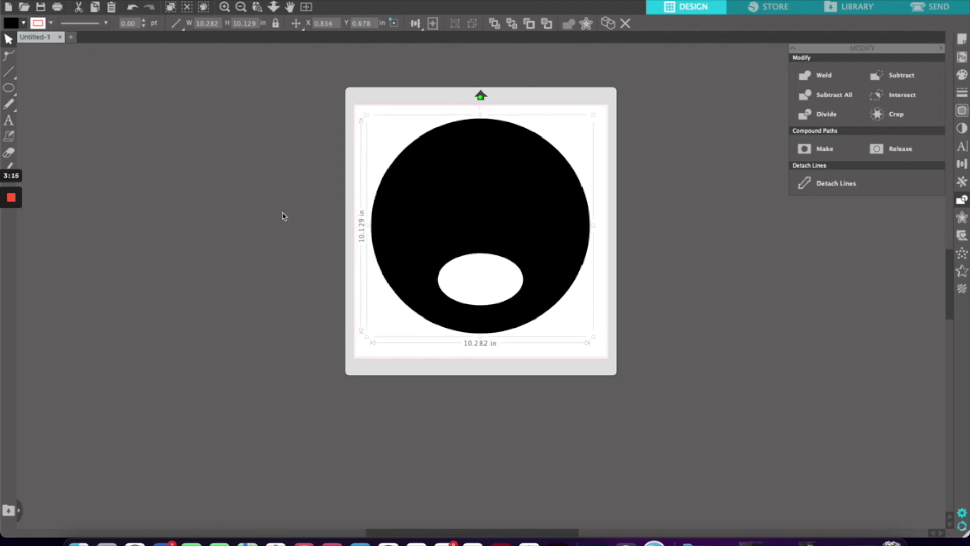
Type the name in a text box left of the mat and give it a black outline.
click(8, 121)
click(160, 198)
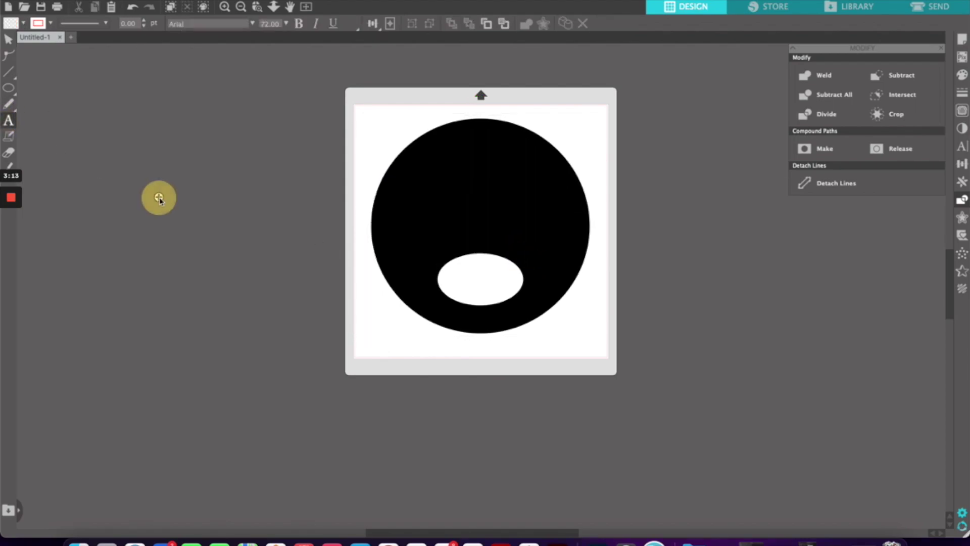
text(This)
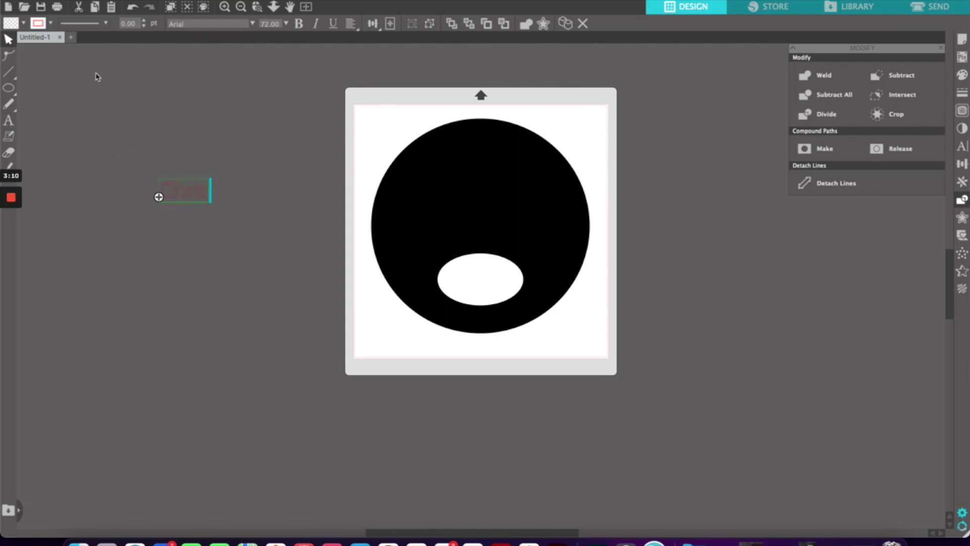
click(51, 24)
click(59, 39)
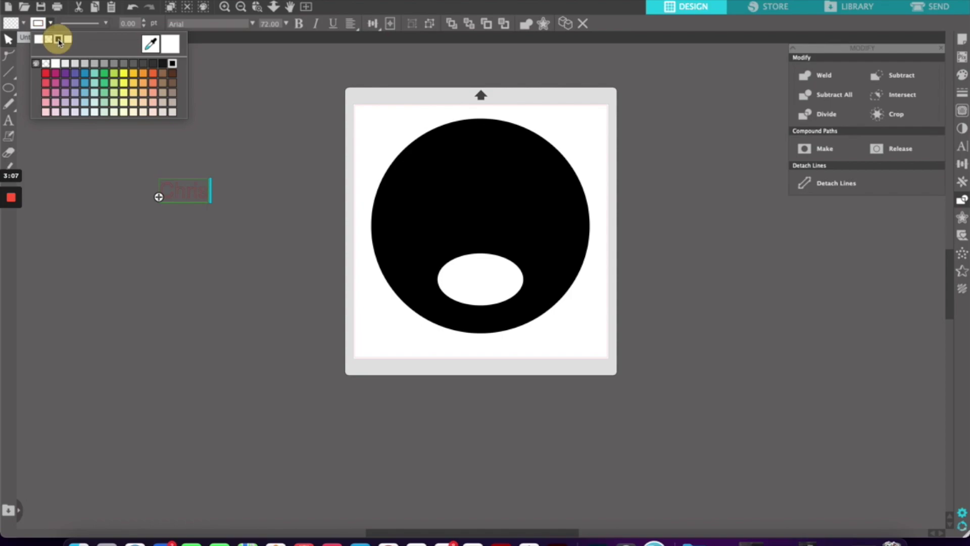
click(51, 24)
click(121, 168)
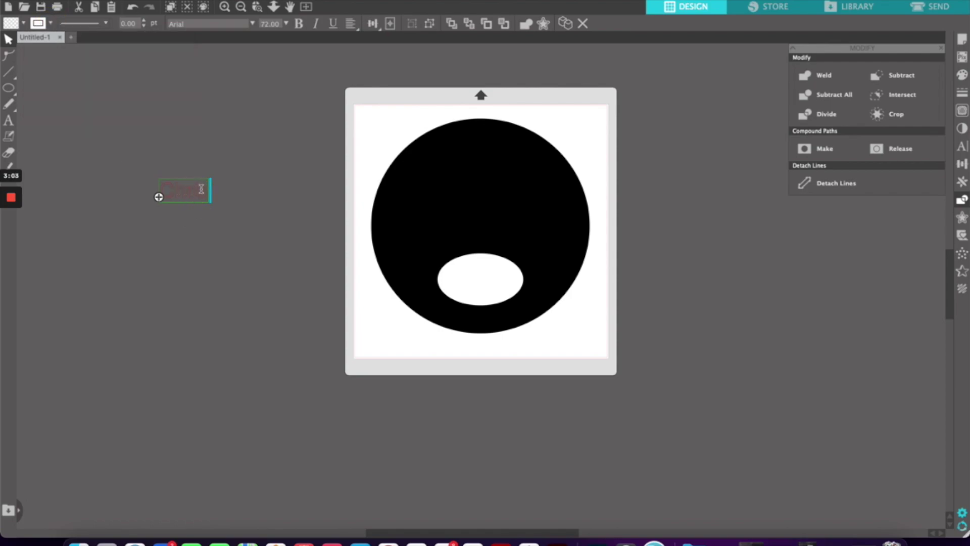
Select all of the name text and set both its outline and fill to black.
drag(205, 188, 151, 189)
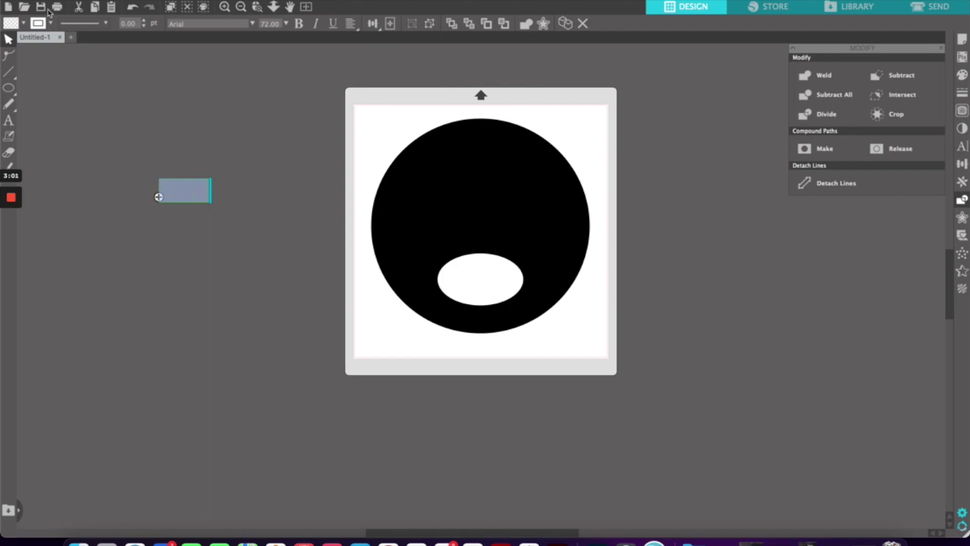
click(52, 23)
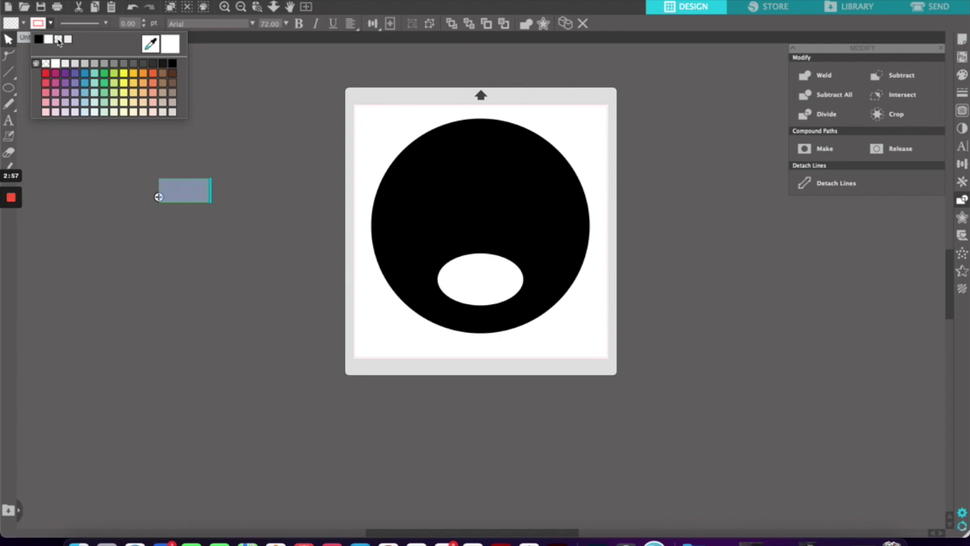
click(58, 40)
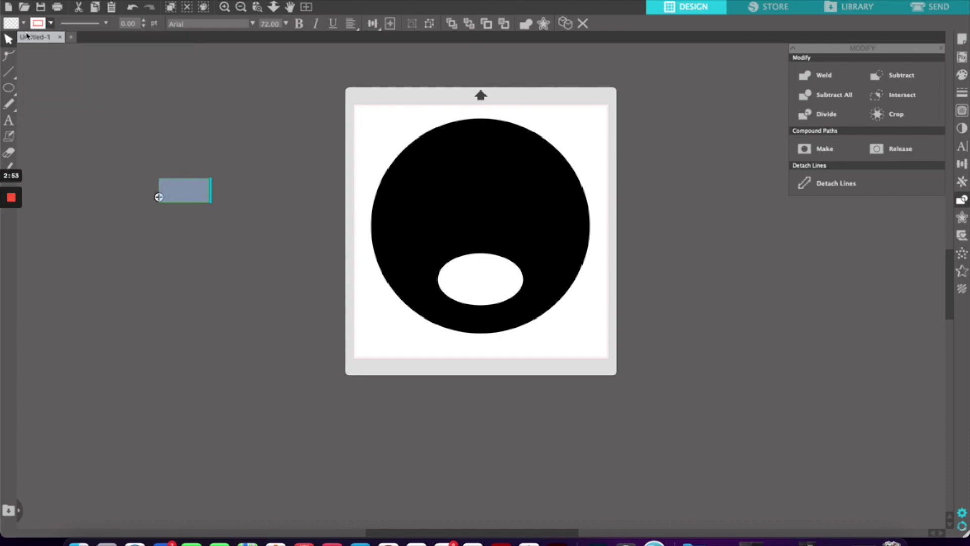
click(23, 23)
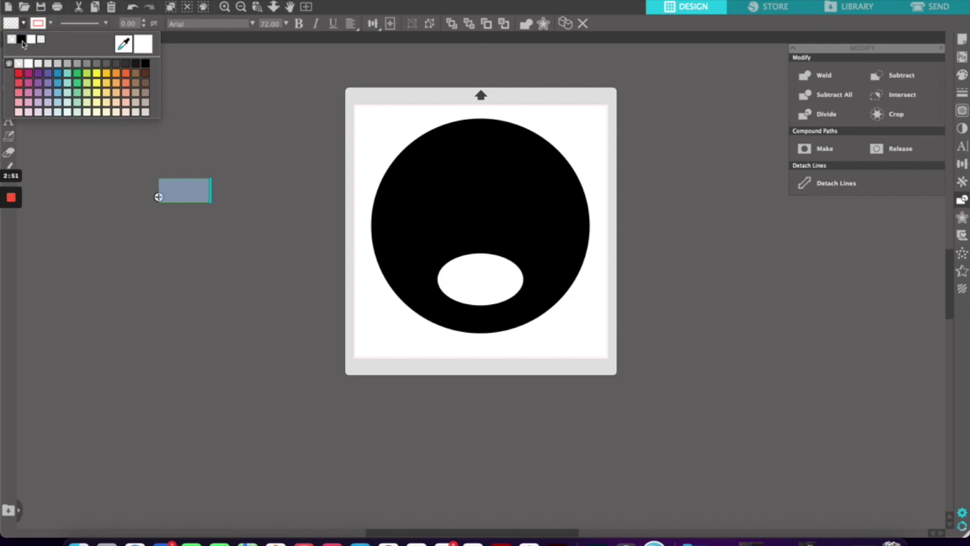
click(21, 40)
click(249, 167)
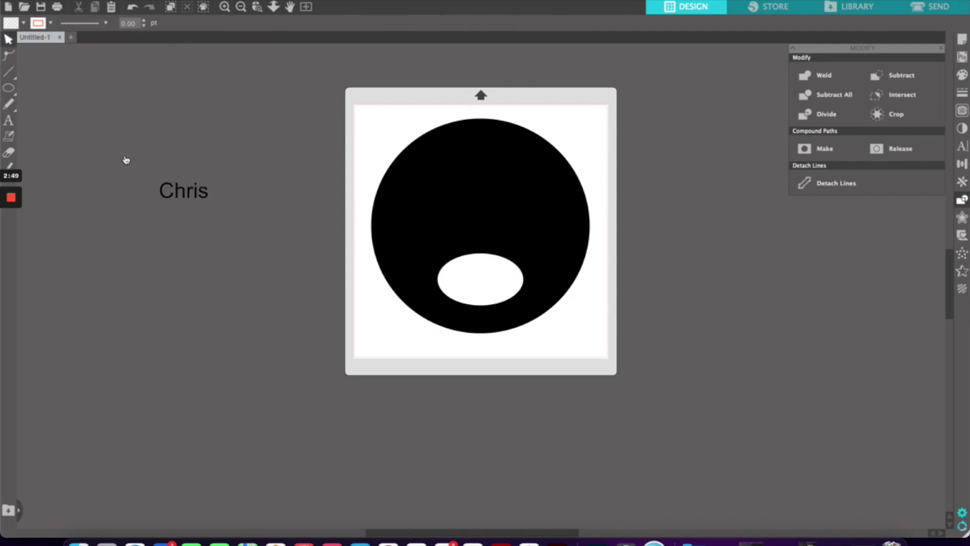
Move the name text into the white oval and enlarge it to fill the hole.
drag(185, 192, 471, 277)
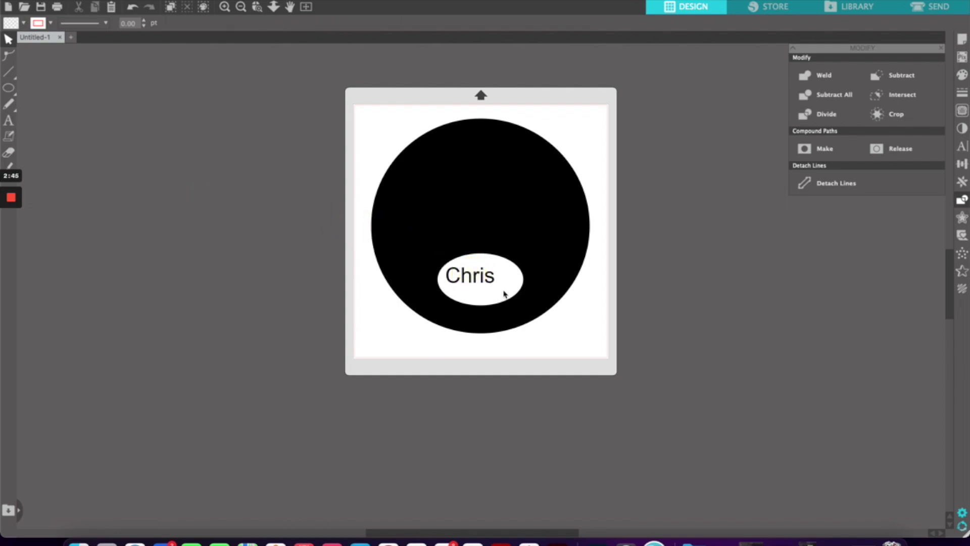
click(475, 277)
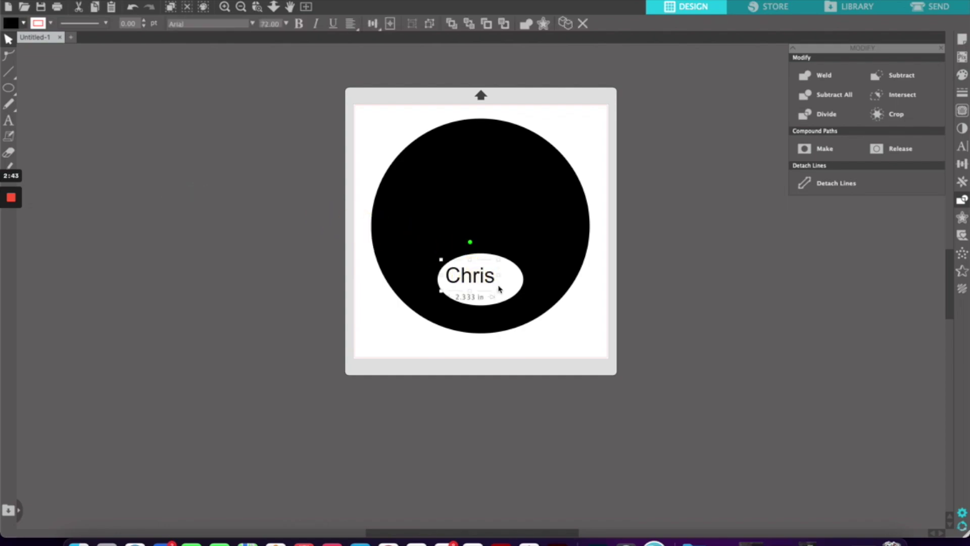
drag(497, 291, 524, 311)
drag(441, 259, 432, 256)
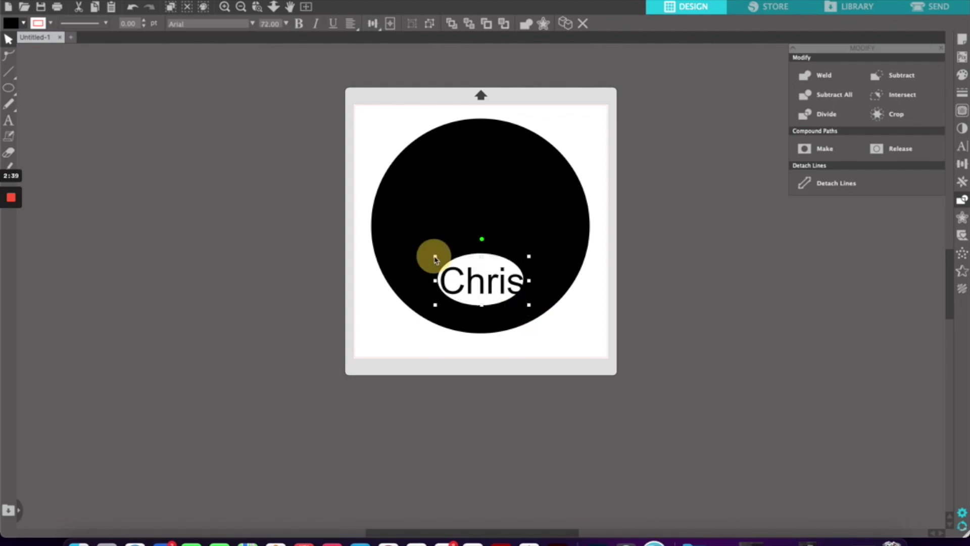
drag(483, 291, 480, 282)
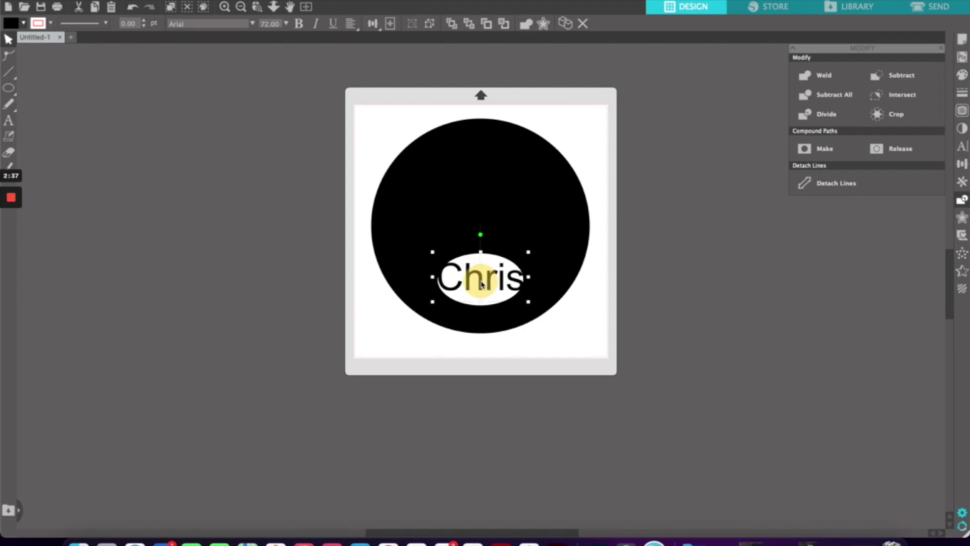
Change the name to the Billion Dreams script font and resize it within the oval (about 128.54 pt).
click(964, 147)
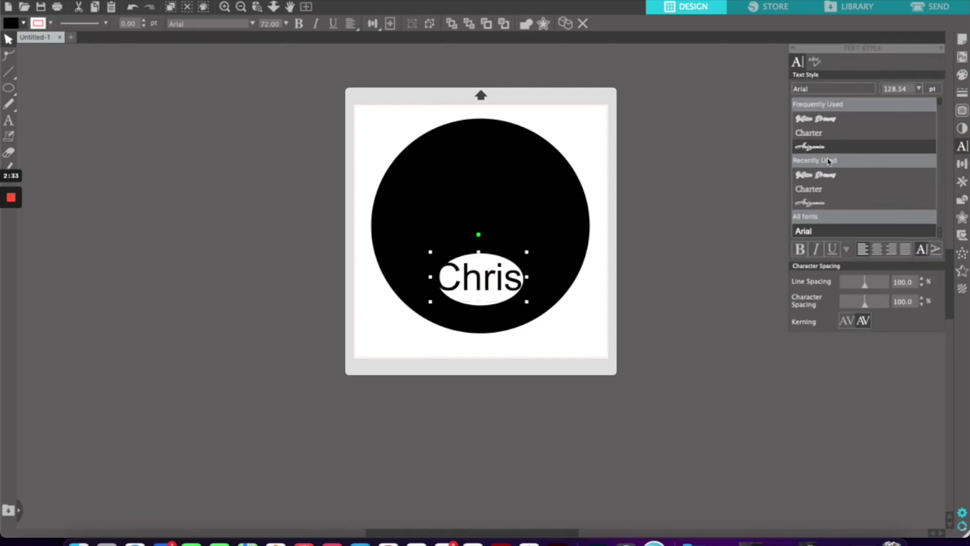
click(816, 118)
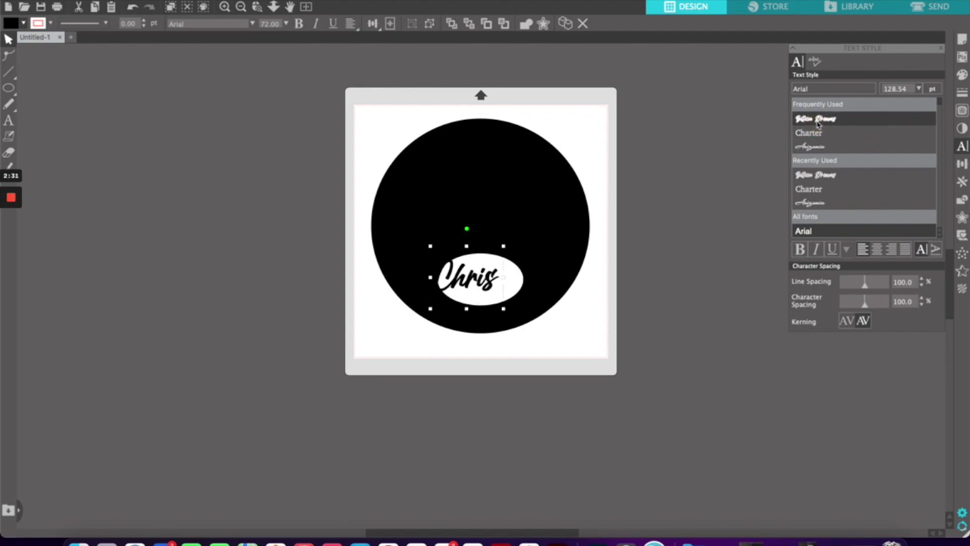
drag(478, 284, 532, 322)
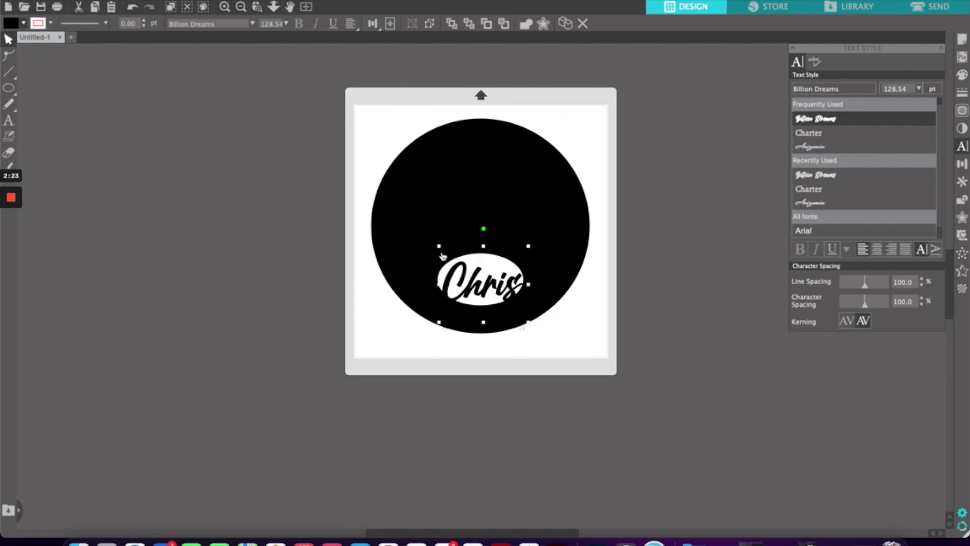
drag(439, 245, 435, 242)
drag(485, 282, 486, 279)
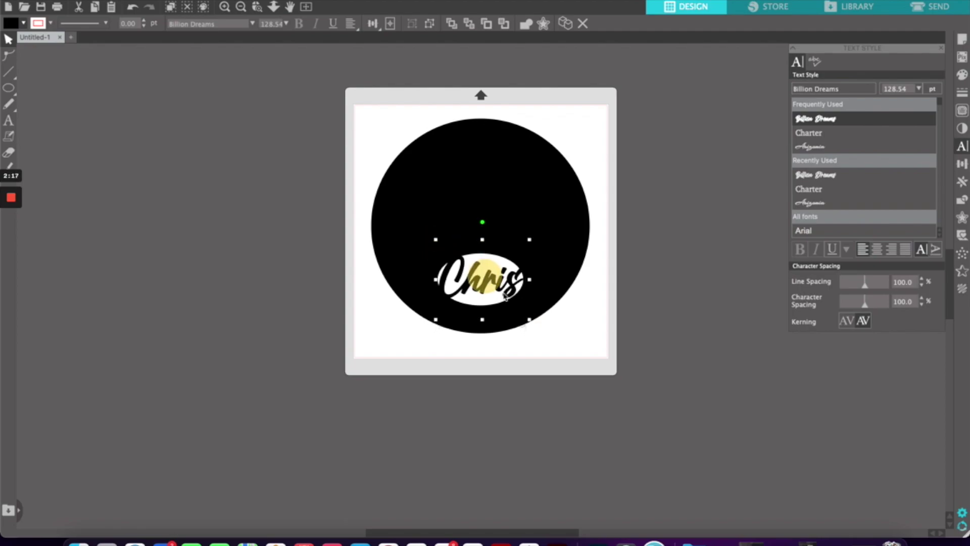
drag(528, 319, 532, 323)
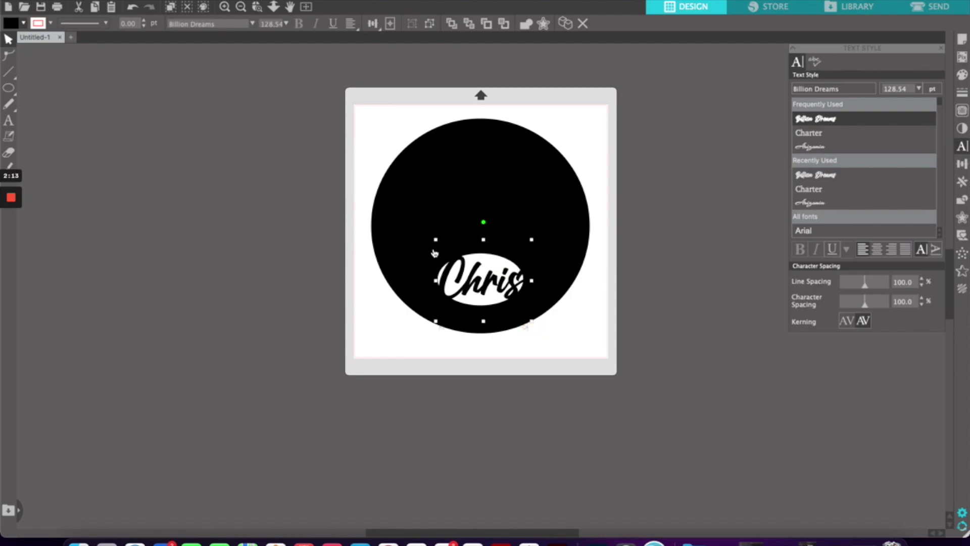
click(581, 331)
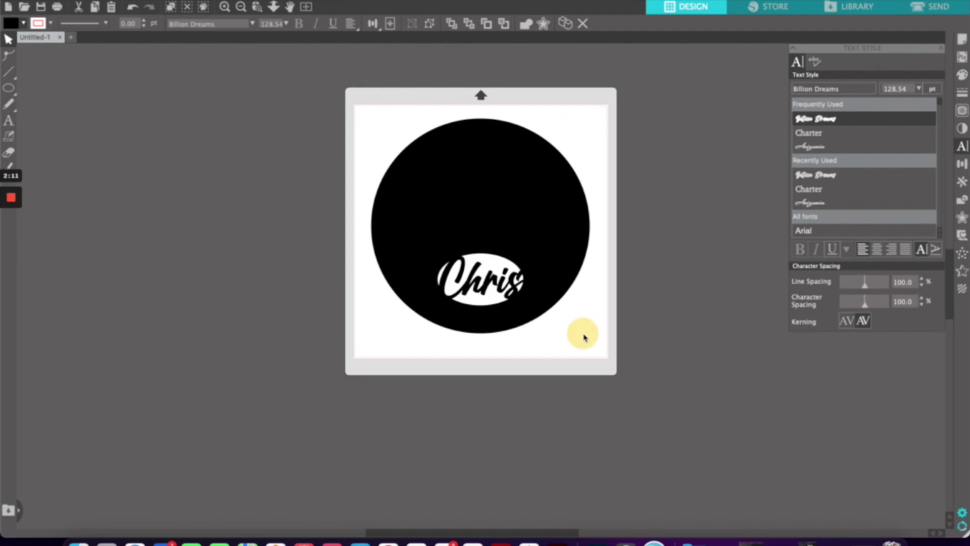
Select the holed circle and the name text, weld them into one shape, and shift it slightly left.
drag(592, 271, 417, 342)
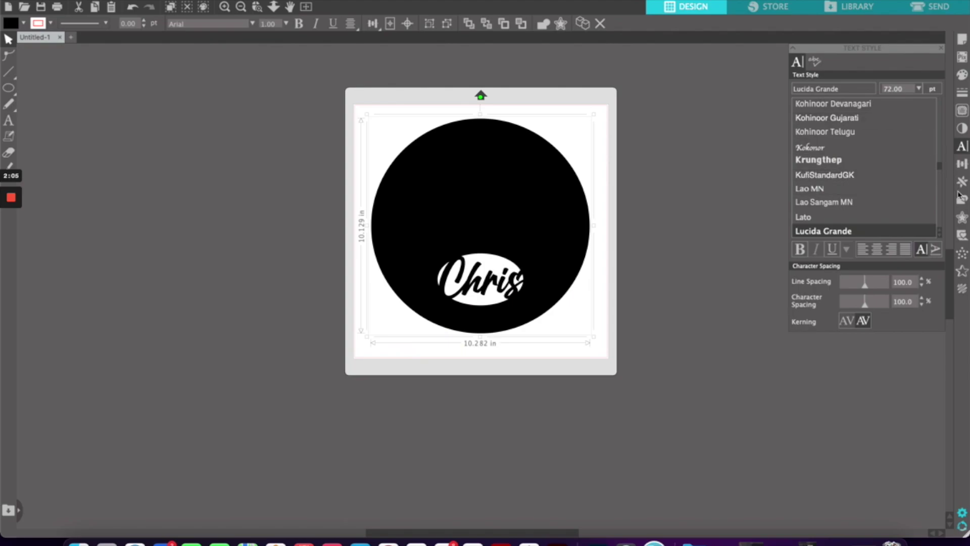
click(962, 201)
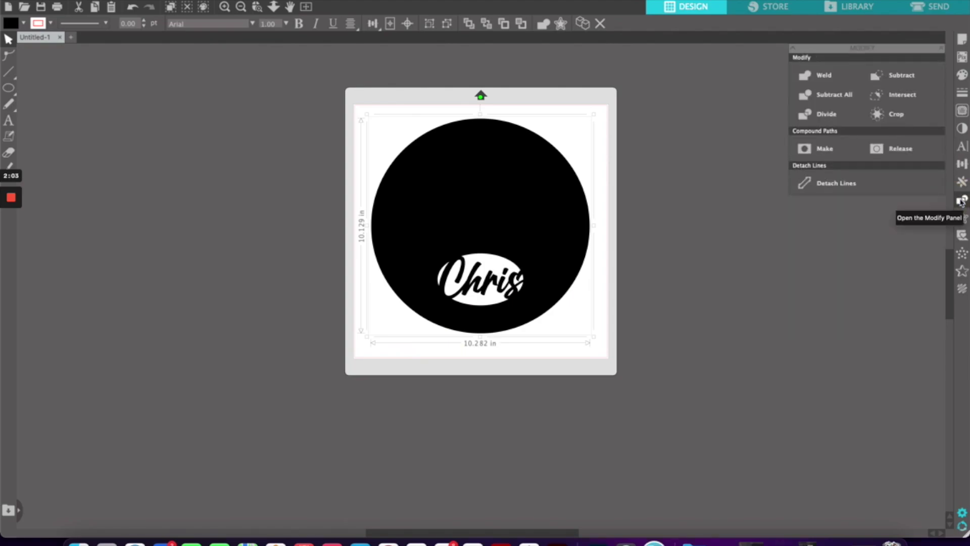
click(814, 77)
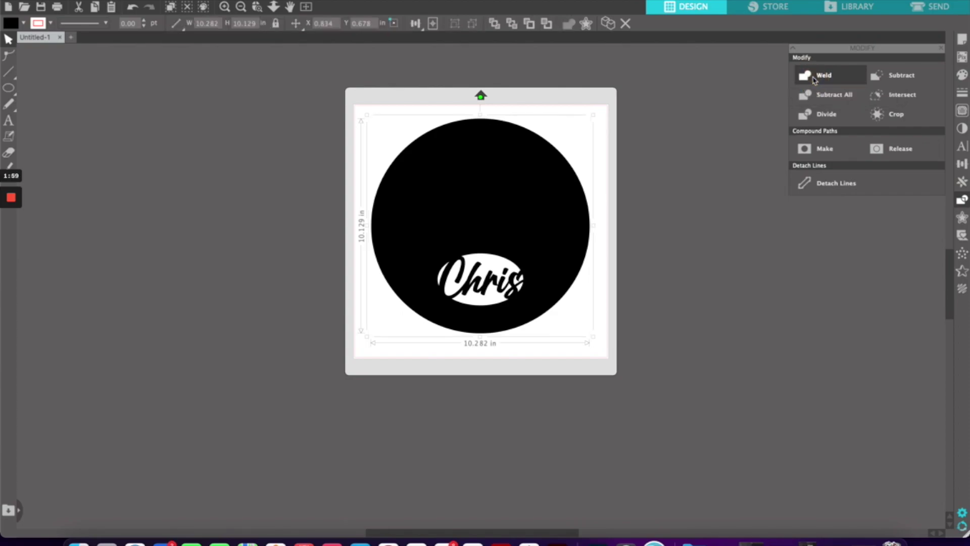
mouse_move(443, 274)
mouse_down()
mouse_move(341, 257)
mouse_move(292, 265)
mouse_move(426, 275)
mouse_up()
click(426, 274)
double_click(426, 274)
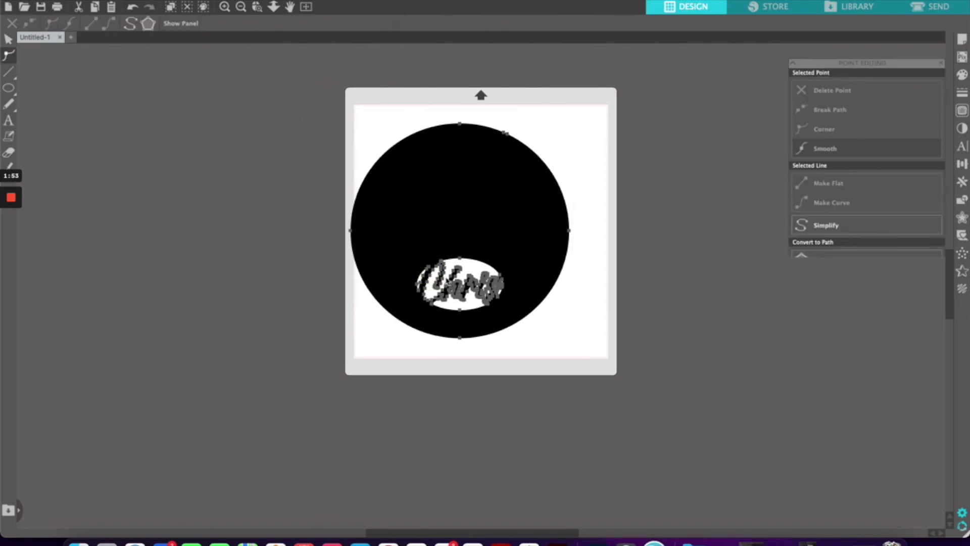
scroll(453, 276, up, 10)
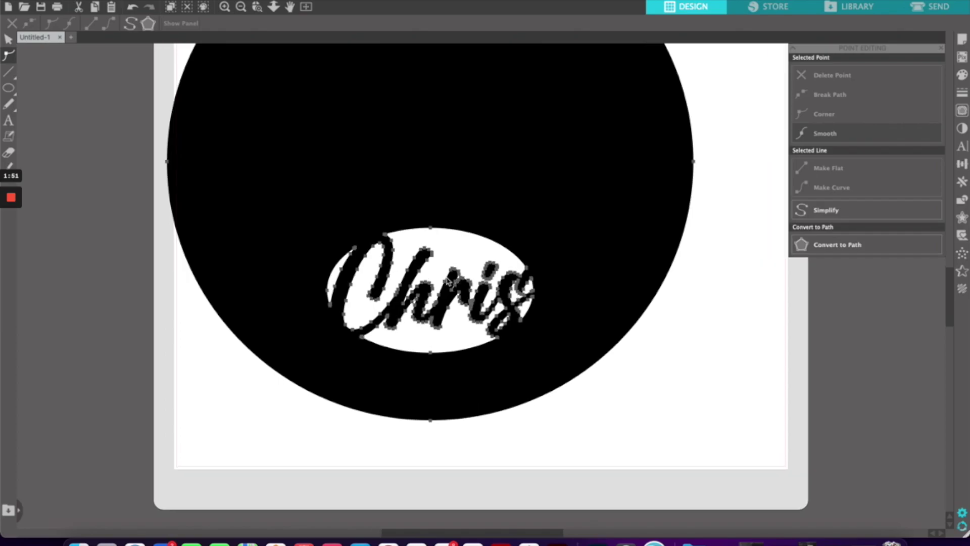
scroll(453, 276, up, 2)
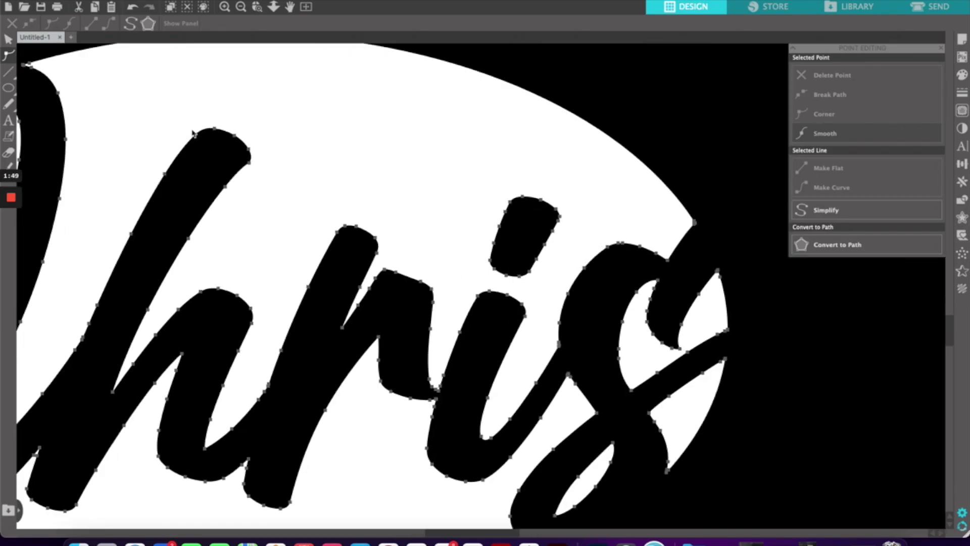
scroll(193, 133, up, 5)
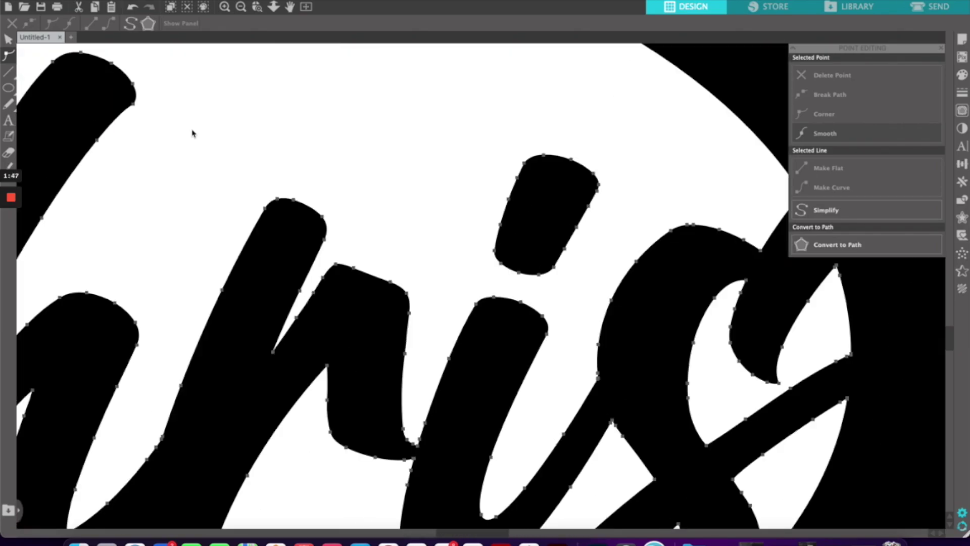
scroll(193, 133, down, 8)
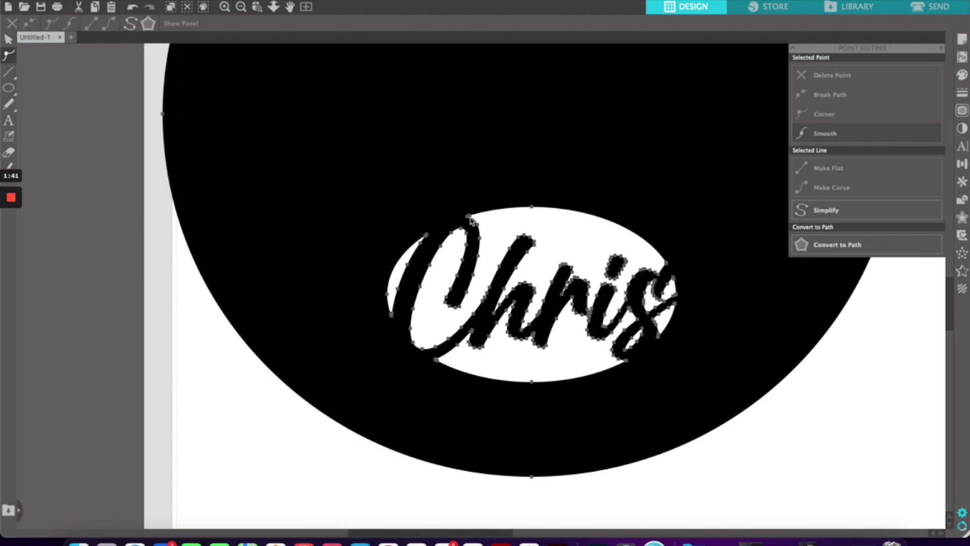
click(434, 204)
click(390, 269)
mouse_move(9, 73)
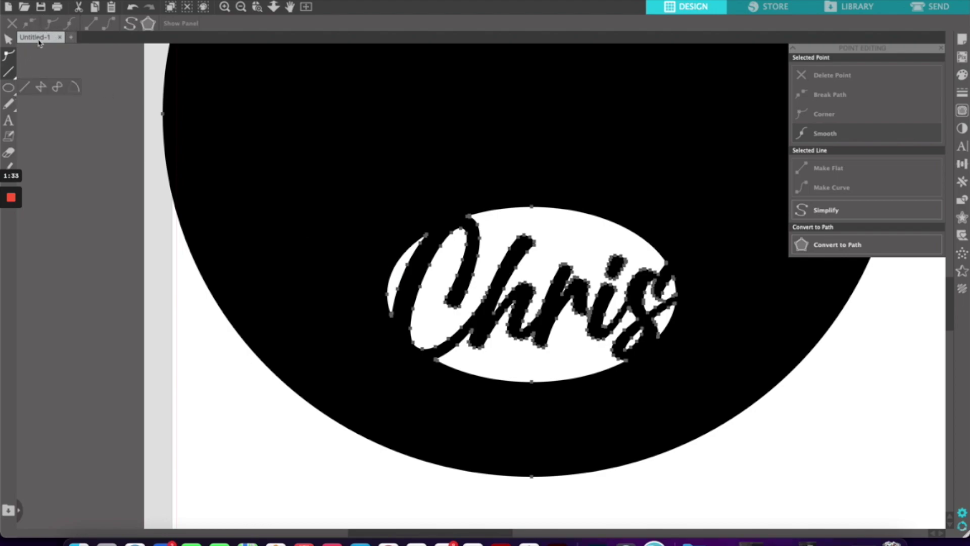
click(321, 216)
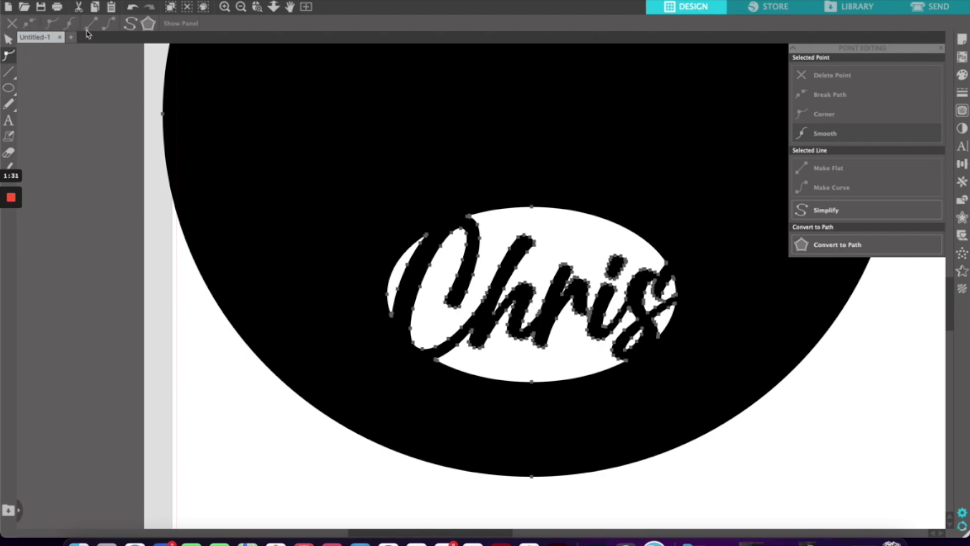
click(9, 41)
click(374, 184)
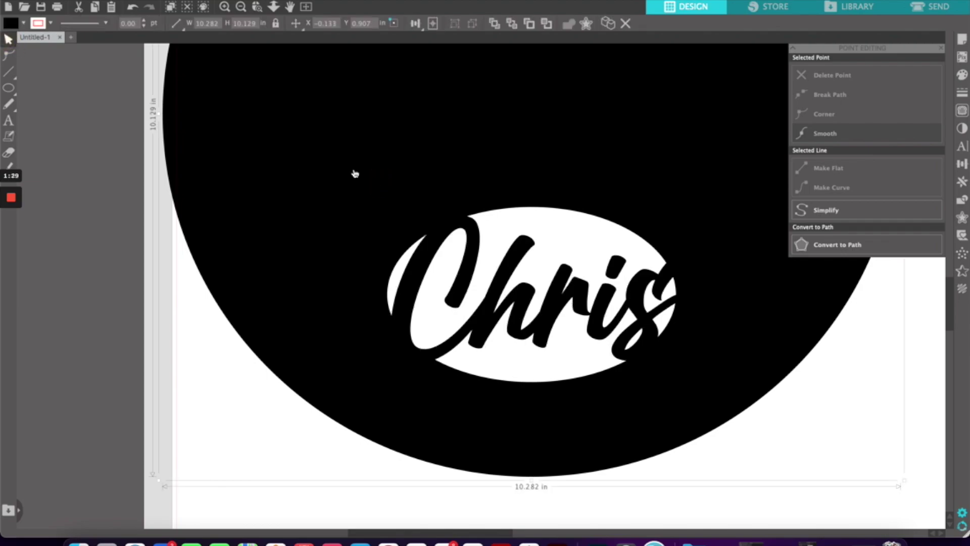
Give the welded design red cut lines and remove its black fill.
click(51, 24)
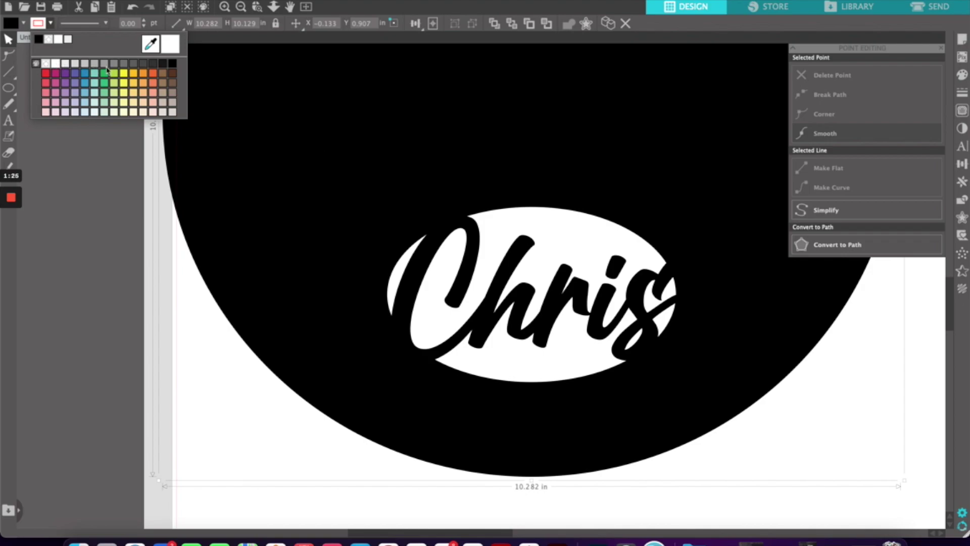
click(40, 26)
click(47, 77)
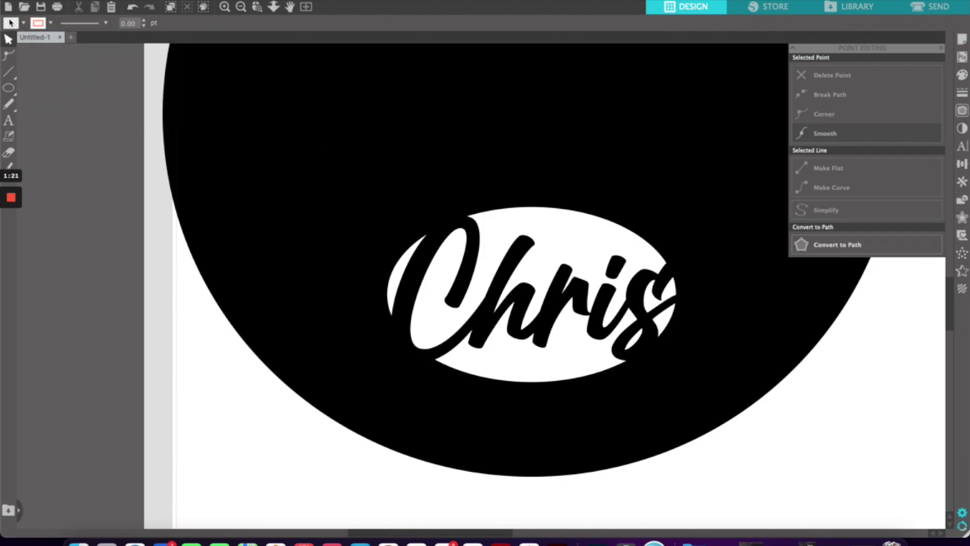
click(269, 165)
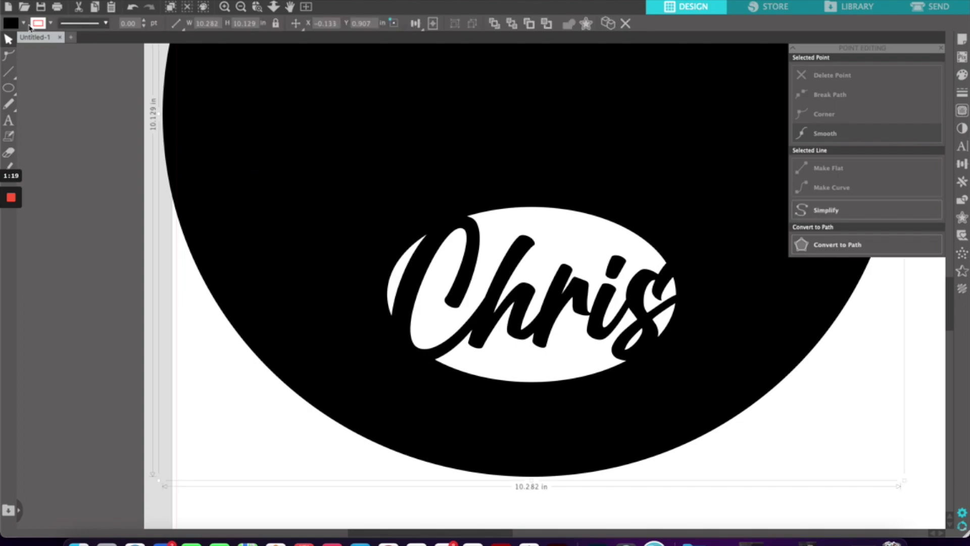
click(21, 25)
click(19, 65)
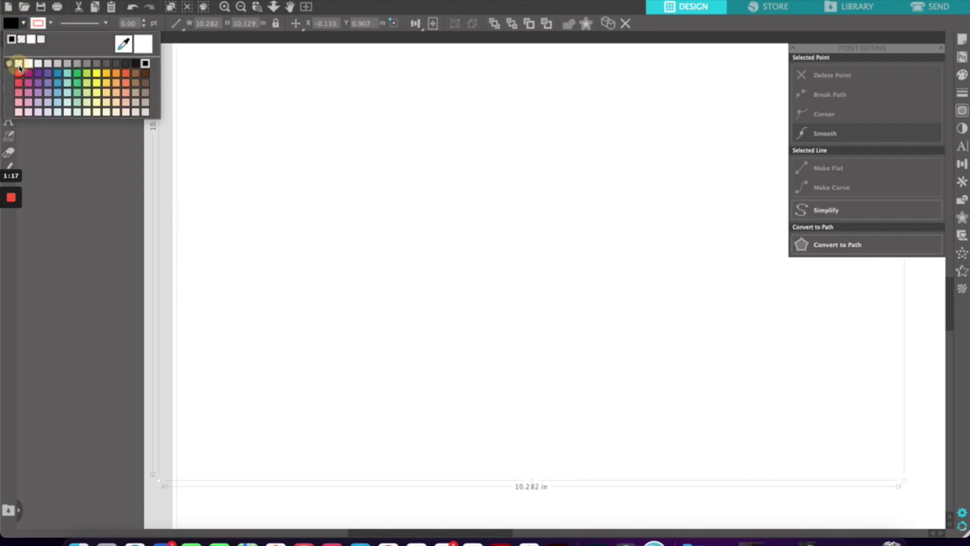
click(452, 203)
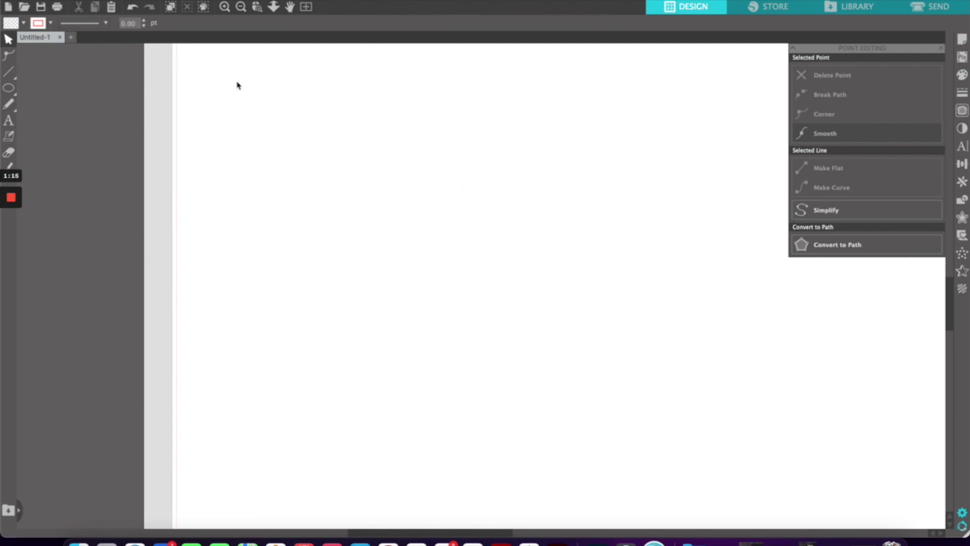
Select everything and refill the welded design with black.
click(387, 262)
key(super+a)
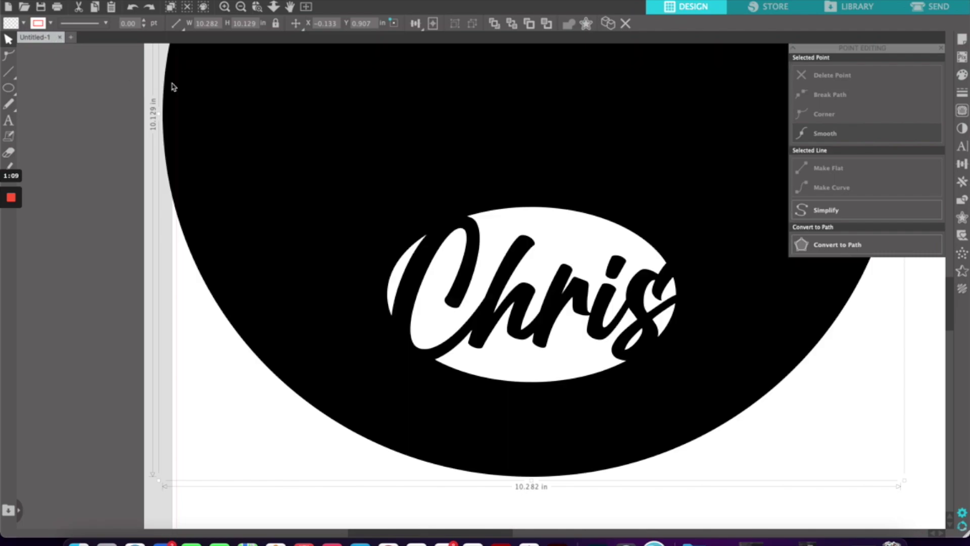
click(210, 100)
click(50, 22)
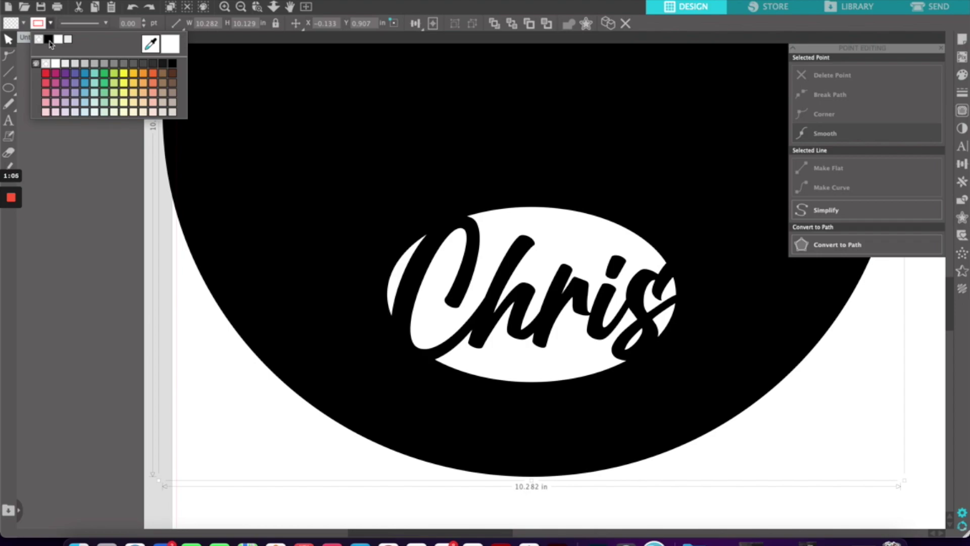
click(49, 40)
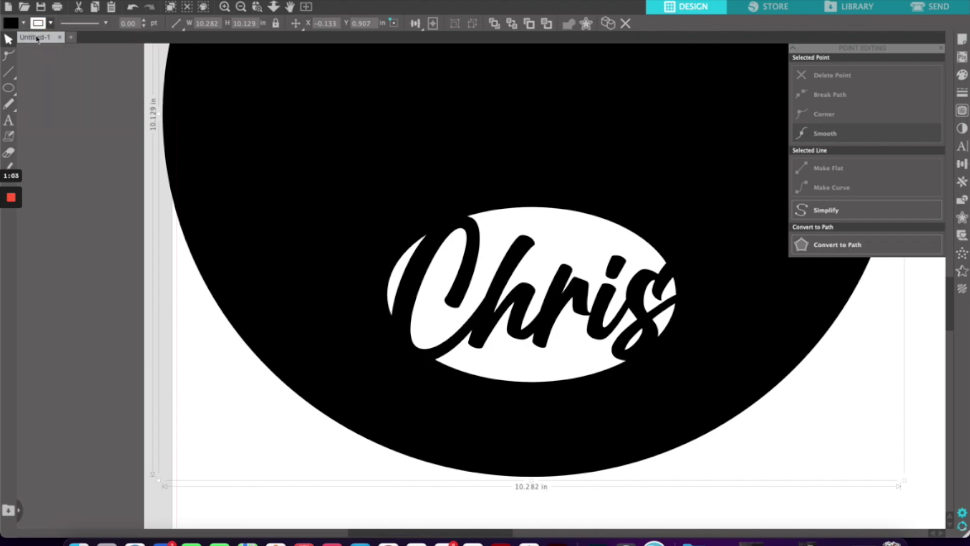
click(23, 24)
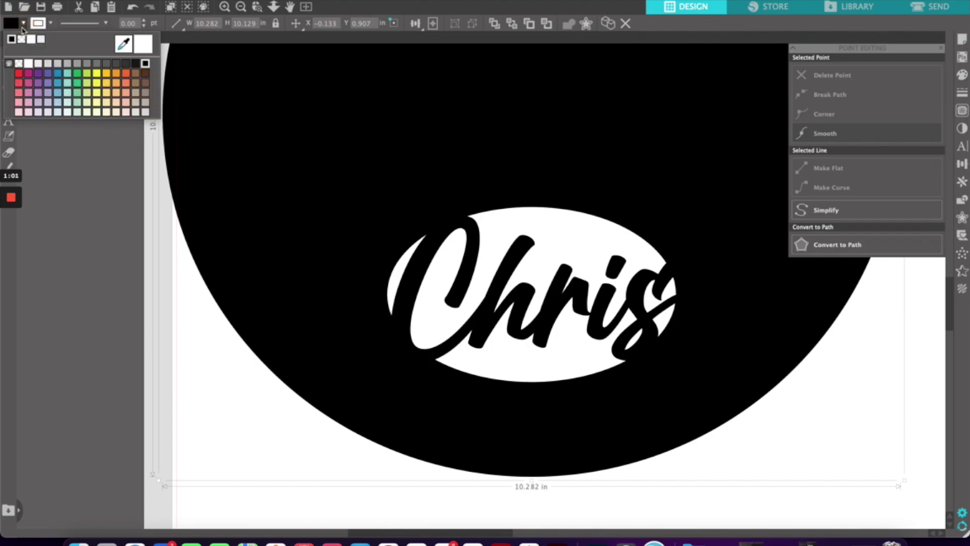
Set the welded design to no fill, shift it slightly right, and make its outlines red.
click(20, 65)
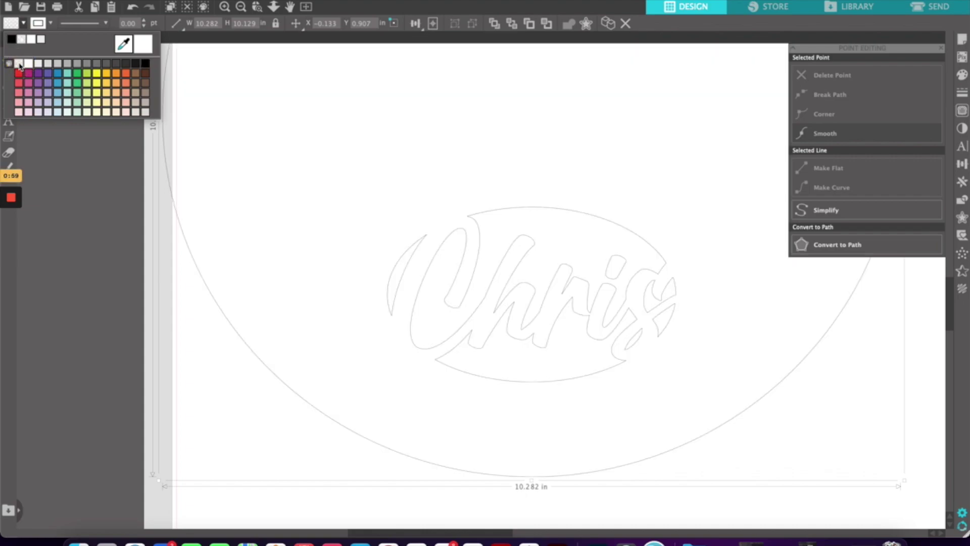
drag(457, 283, 546, 290)
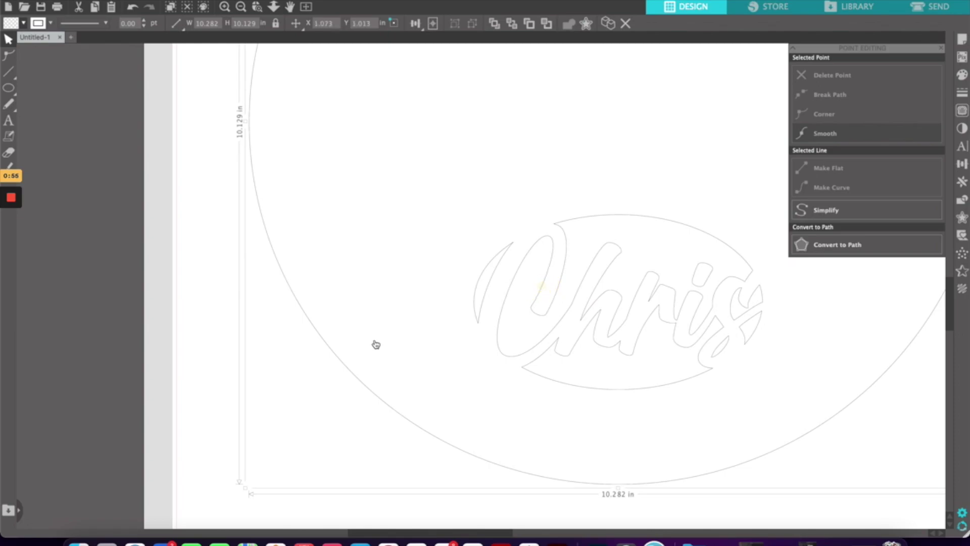
click(284, 371)
click(326, 343)
click(51, 24)
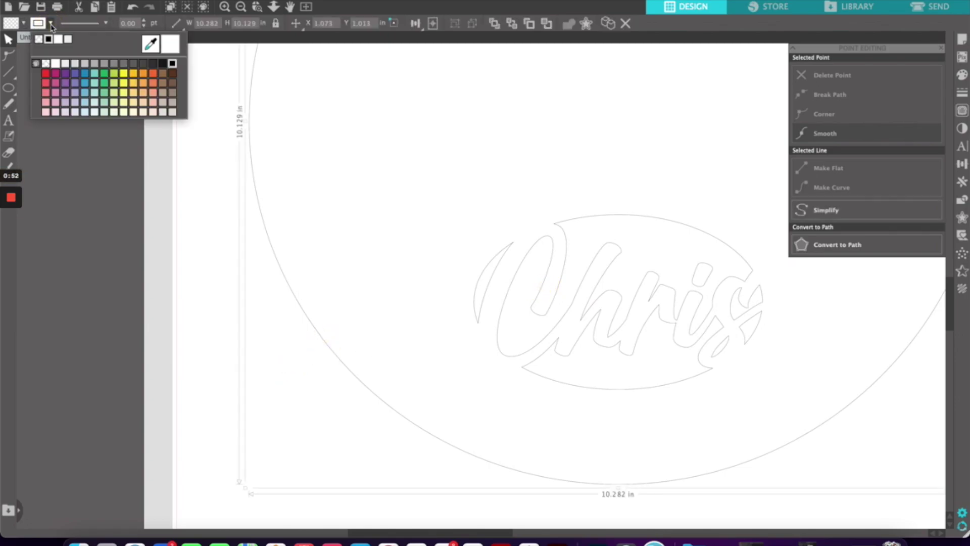
click(46, 75)
click(130, 192)
scroll(539, 287, right, 1)
scroll(539, 287, right, 1)
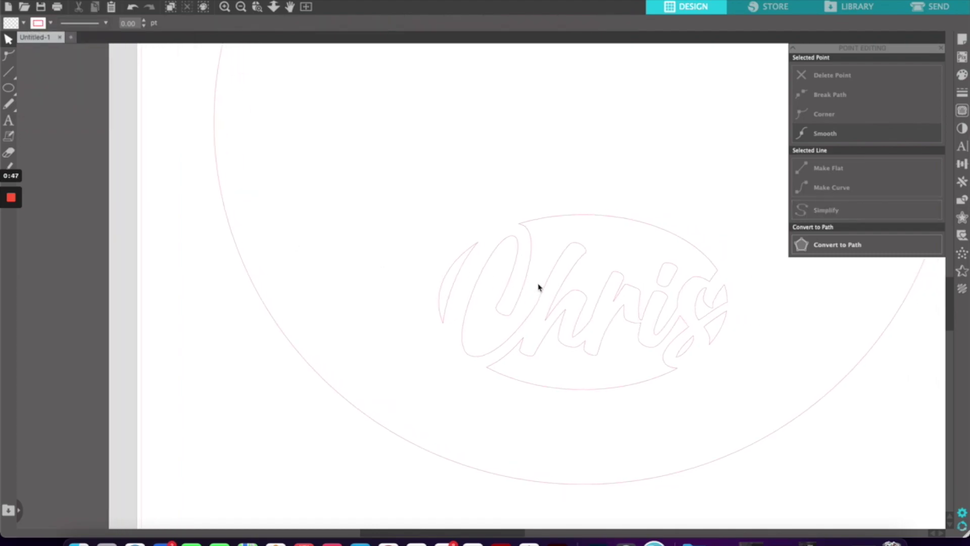